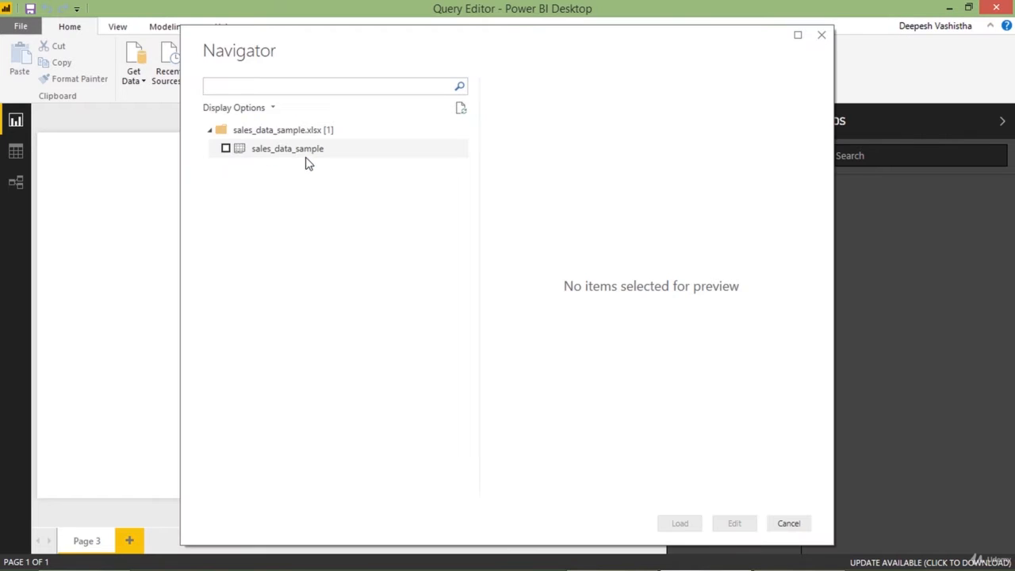
Load the sales_data_sample sheet from the Excel workbook and open its query for editing.
{"action": "left_click", "coordinate": [226, 150]}
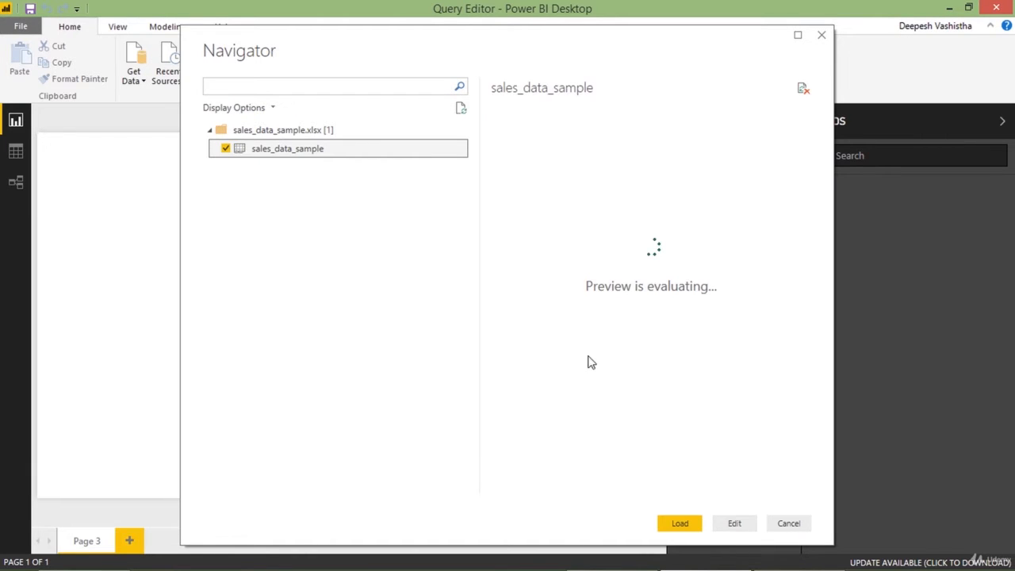
{"action": "left_click", "coordinate": [680, 523]}
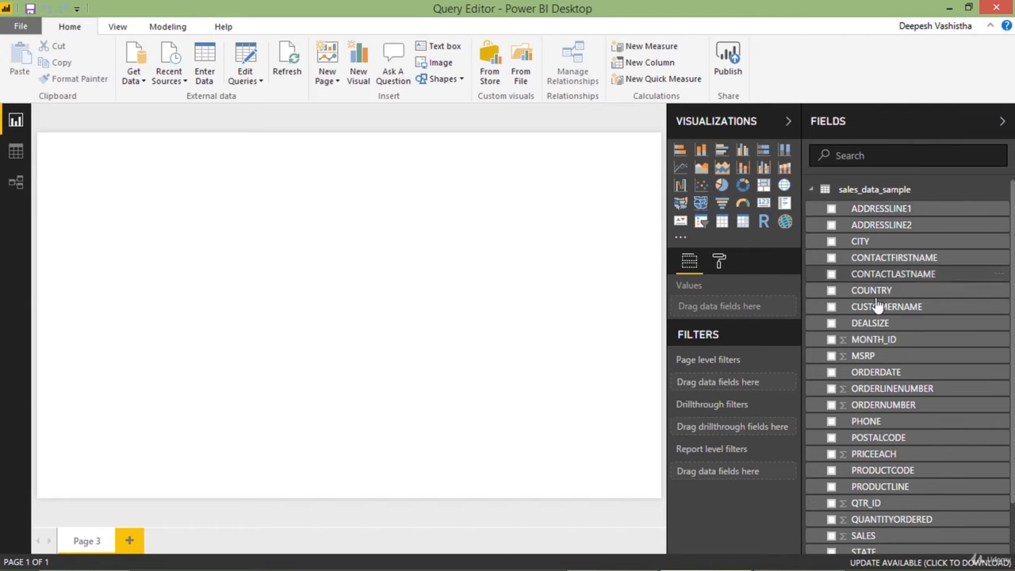
{"action": "left_click", "coordinate": [257, 62]}
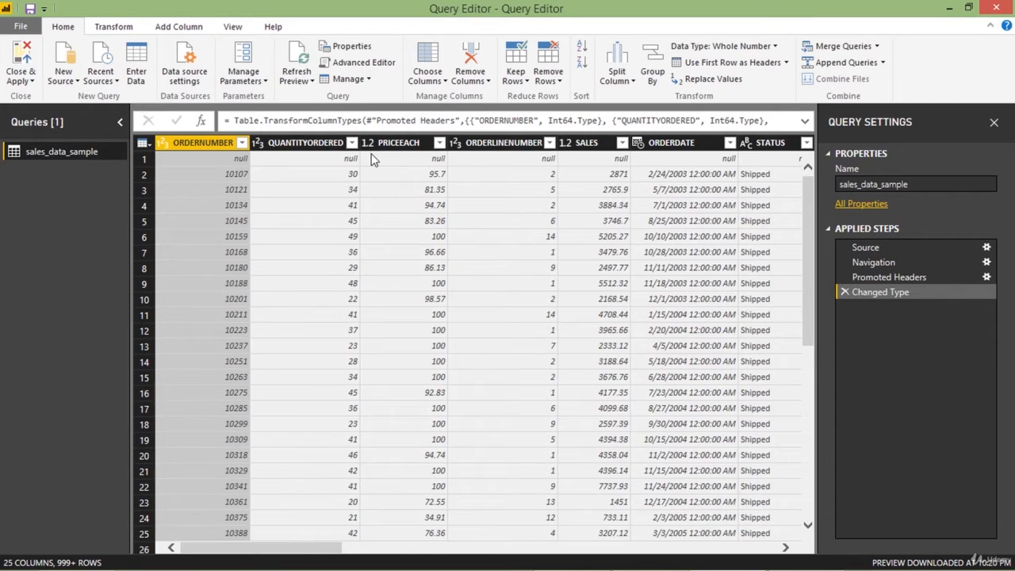
Examine the sales table's columns and their data types, including ORDERNUMBER, QUANTITYORDERED, ORDERLINENUMBER and ORDERDATE, and the available type options.
{"action": "left_click", "coordinate": [293, 142]}
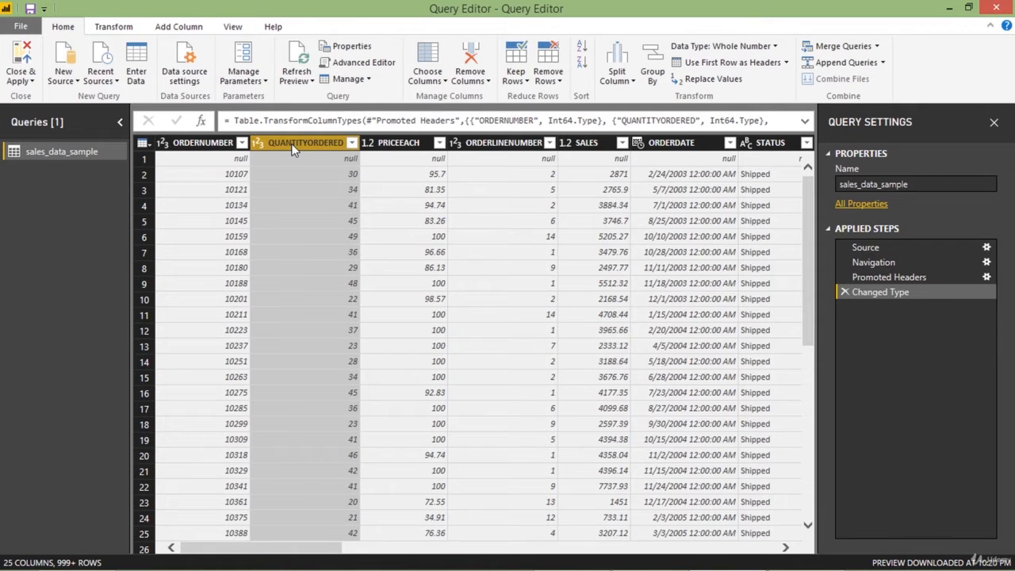
{"action": "left_click", "coordinate": [213, 156]}
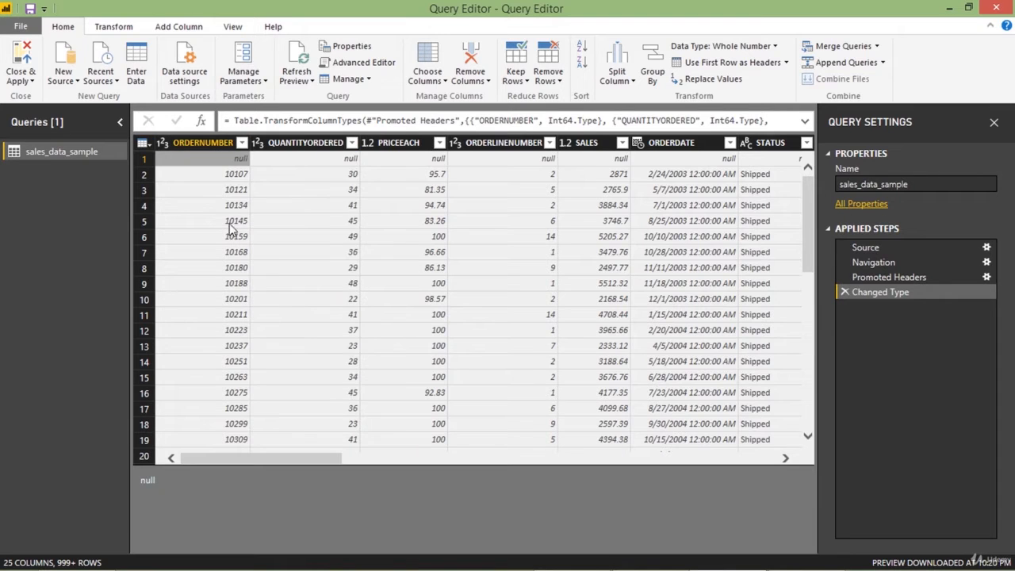
{"action": "left_click", "coordinate": [205, 143]}
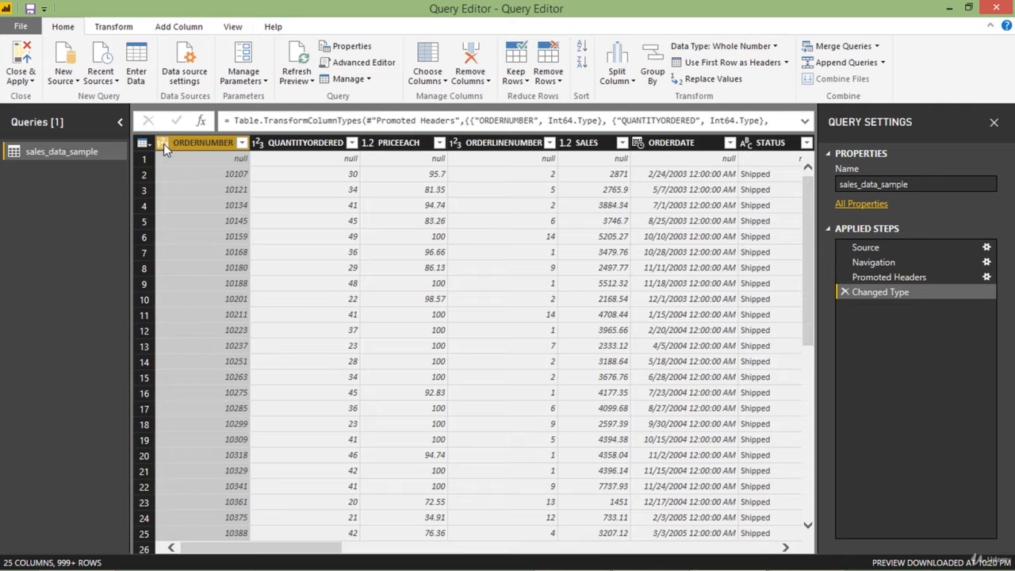
{"action": "left_click", "coordinate": [317, 143]}
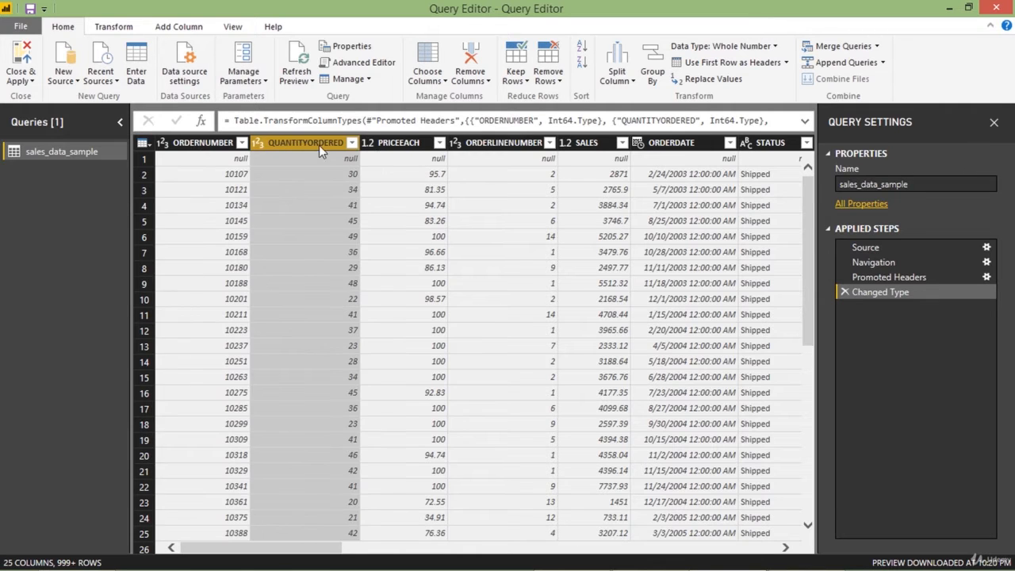
{"action": "left_click", "coordinate": [504, 144]}
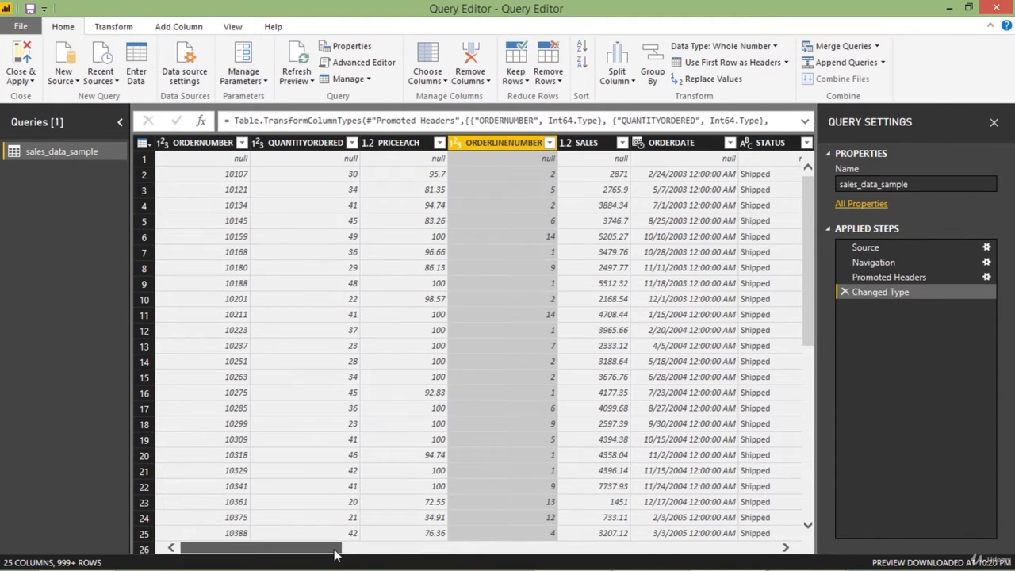
{"action": "left_click_drag", "start_coordinate": [335, 555], "coordinate": [422, 546]}
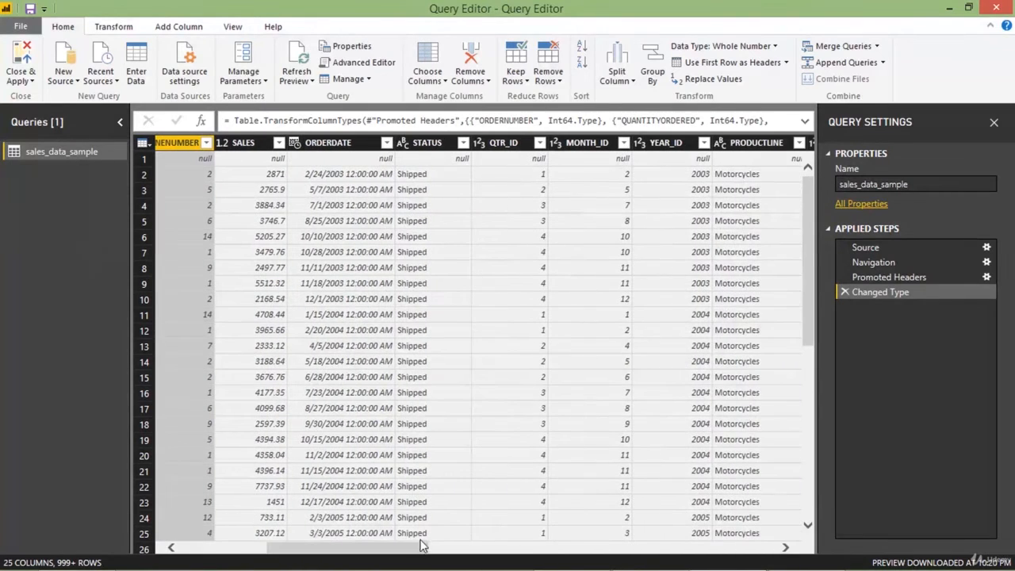
{"action": "left_click", "coordinate": [345, 151]}
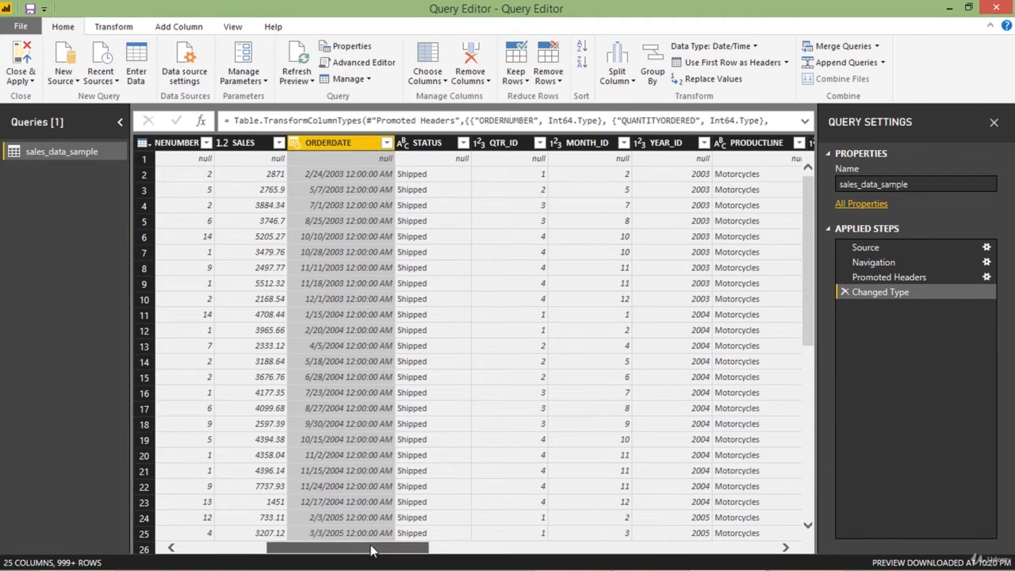
{"action": "left_click_drag", "start_coordinate": [373, 549], "coordinate": [270, 541]}
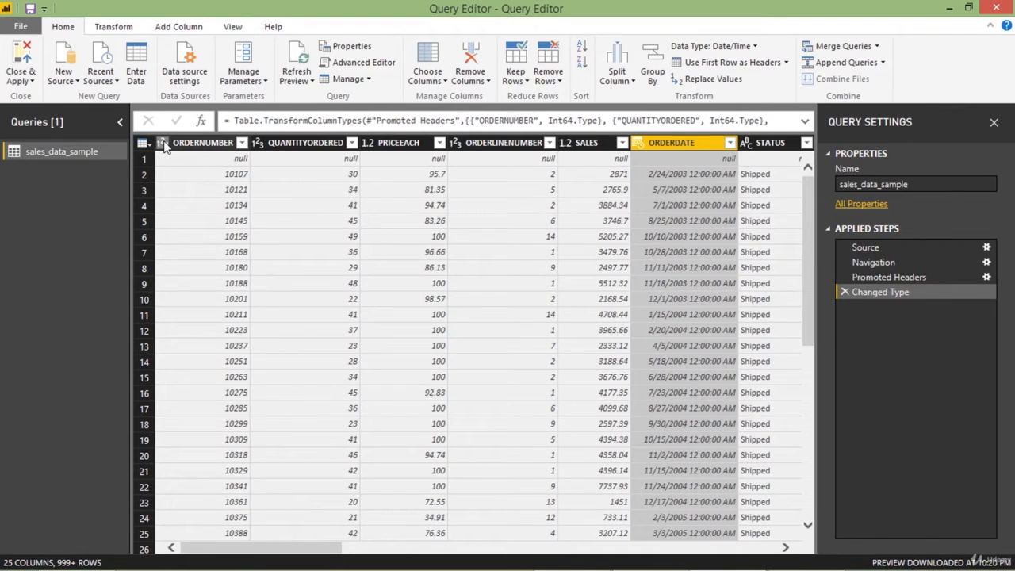
{"action": "left_click", "coordinate": [163, 143]}
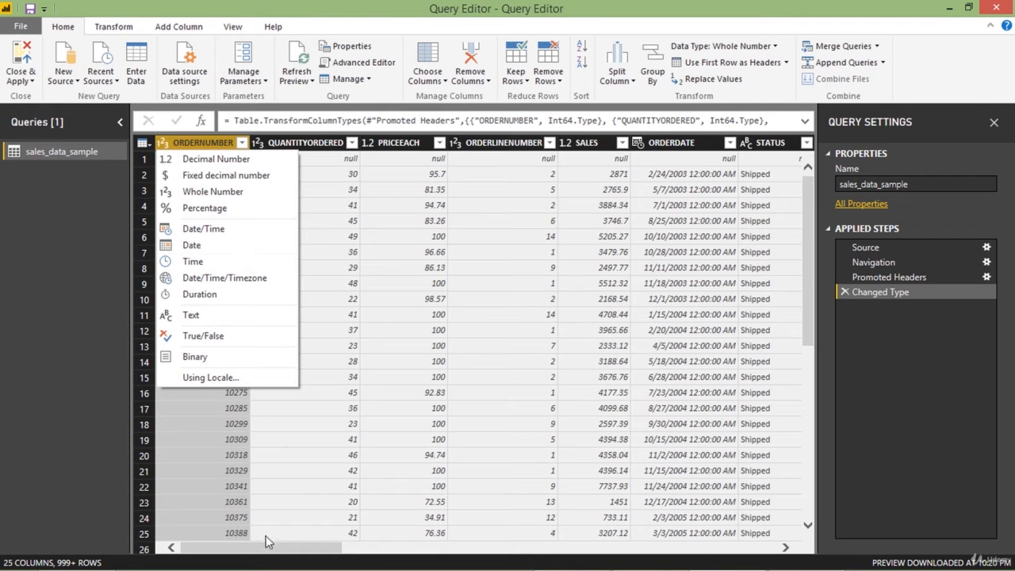
{"action": "left_click_drag", "start_coordinate": [274, 548], "coordinate": [455, 534]}
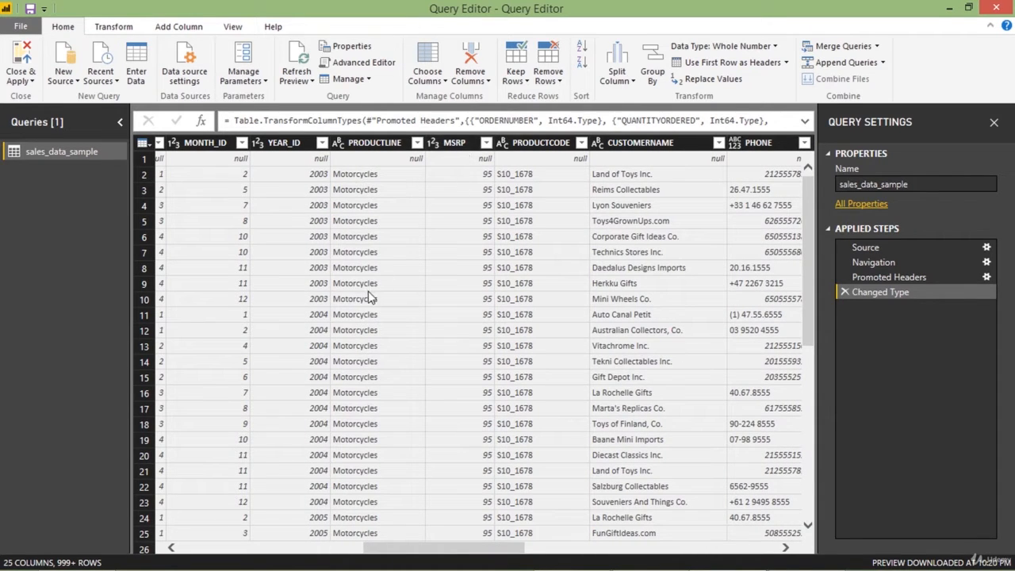
{"action": "left_click_drag", "start_coordinate": [486, 547], "coordinate": [315, 537]}
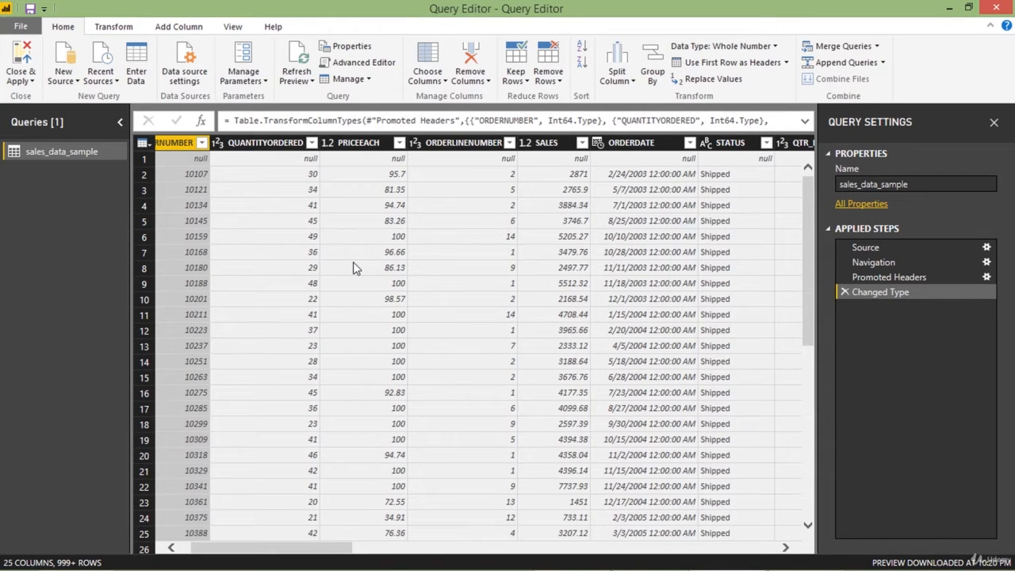
Sort the table by QUANTITYORDERED in ascending order, and switch the sort to descending.
{"action": "left_click", "coordinate": [287, 146]}
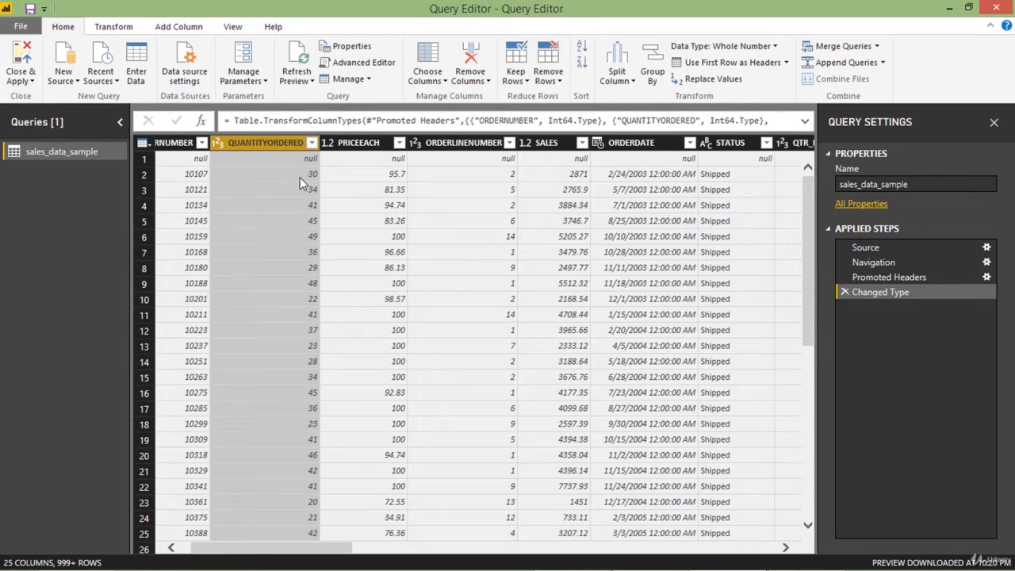
{"action": "left_click", "coordinate": [582, 49]}
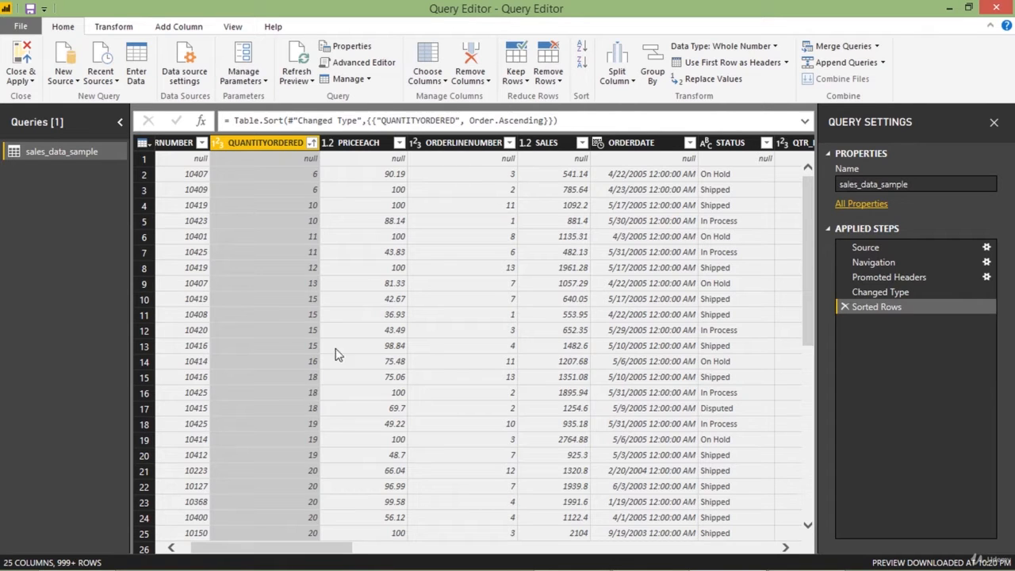
{"action": "left_click", "coordinate": [581, 70]}
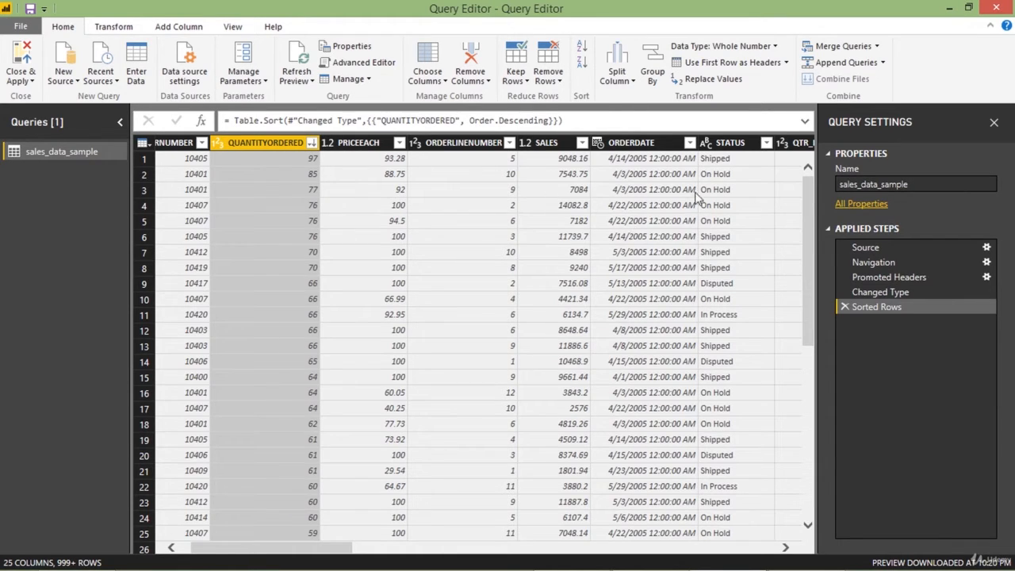
Compare the table at the Changed Type step with its state at the Sorted Rows step.
{"action": "left_click", "coordinate": [884, 293]}
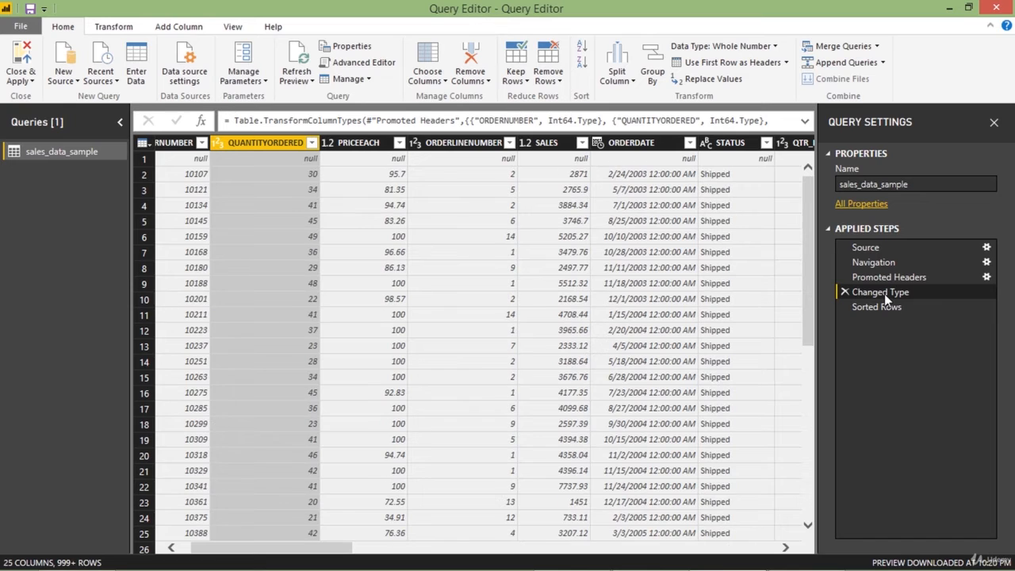
{"action": "left_click", "coordinate": [892, 309]}
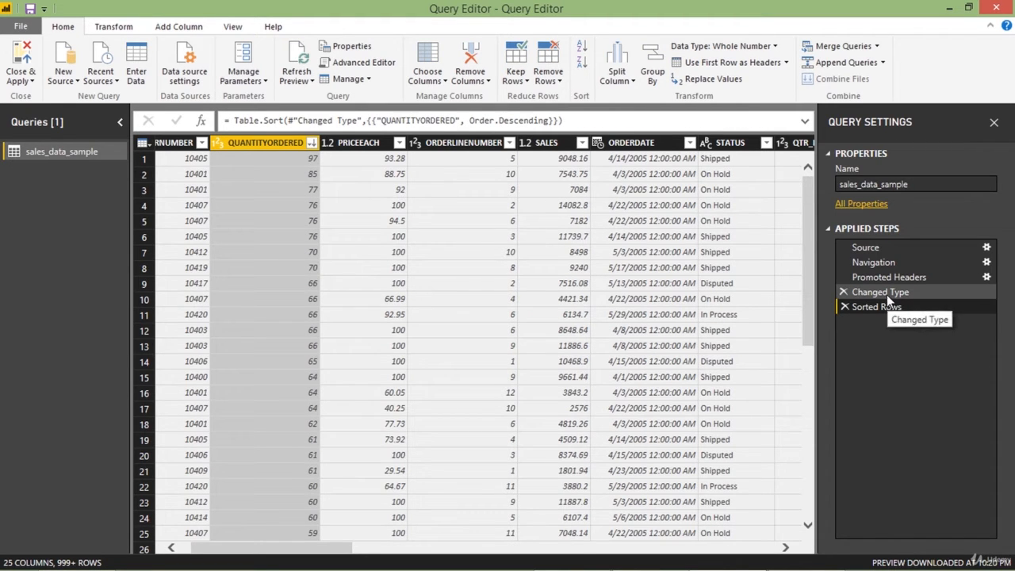
{"action": "left_click", "coordinate": [885, 292]}
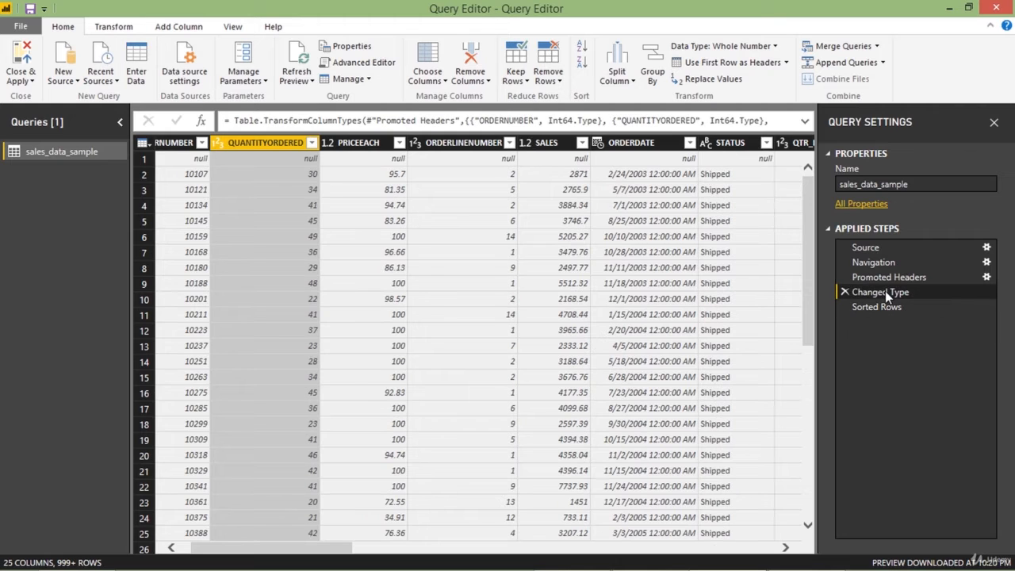
{"action": "left_click", "coordinate": [876, 305]}
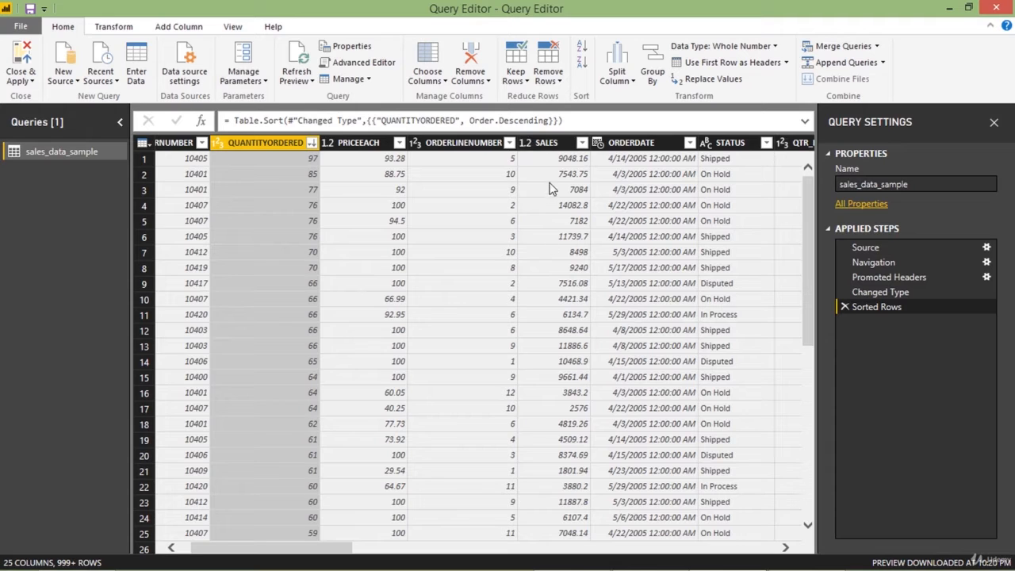
Try the Text data type on the SALES column, and remove both that type change and the Sorted Rows step.
{"action": "left_click", "coordinate": [525, 142]}
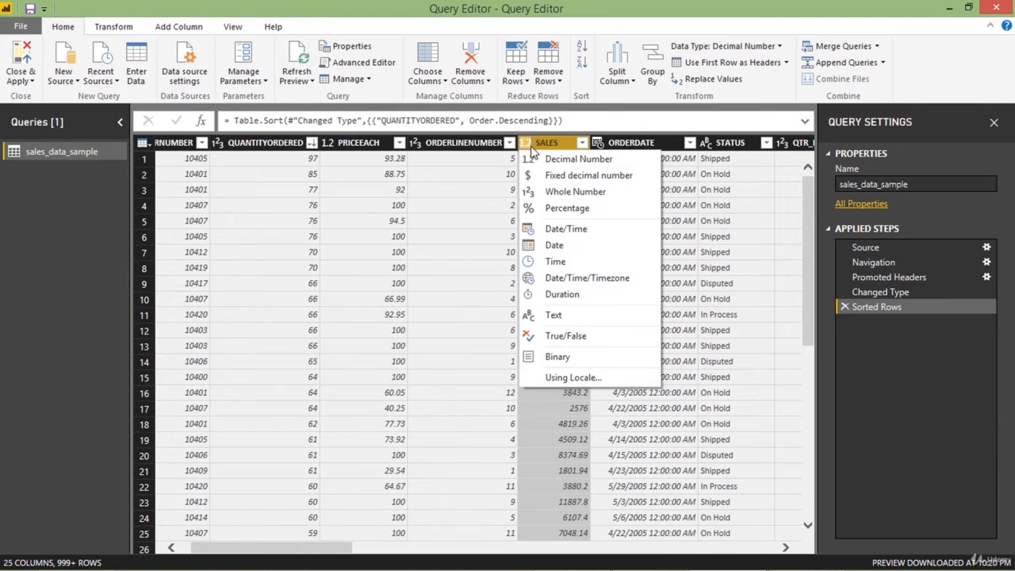
{"action": "left_click", "coordinate": [557, 315]}
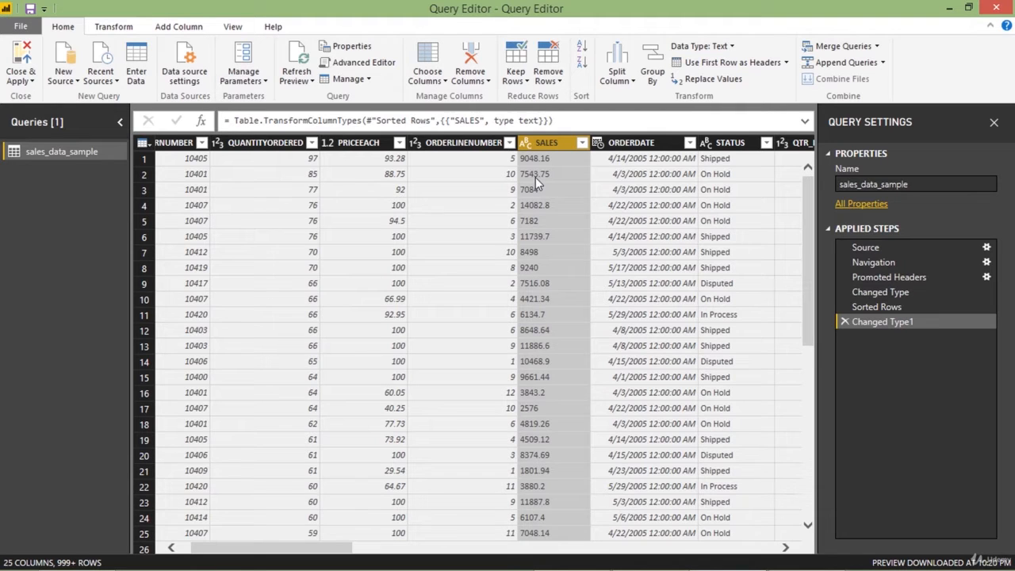
{"action": "left_click", "coordinate": [846, 321]}
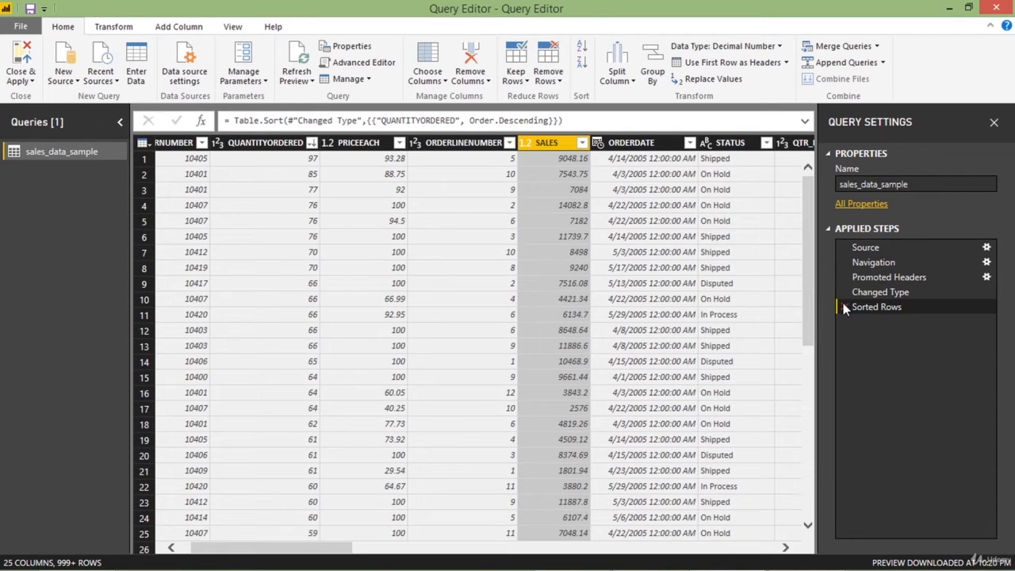
{"action": "left_click", "coordinate": [844, 307]}
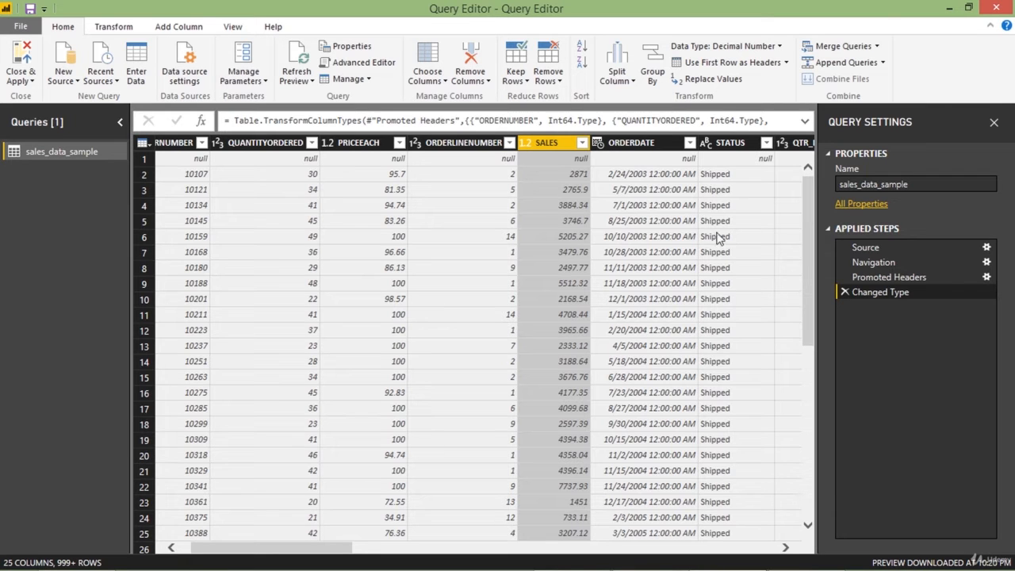
Review the table at the Promoted Headers, Navigation and Source steps, and return to the Changed Type step.
{"action": "left_click", "coordinate": [867, 276]}
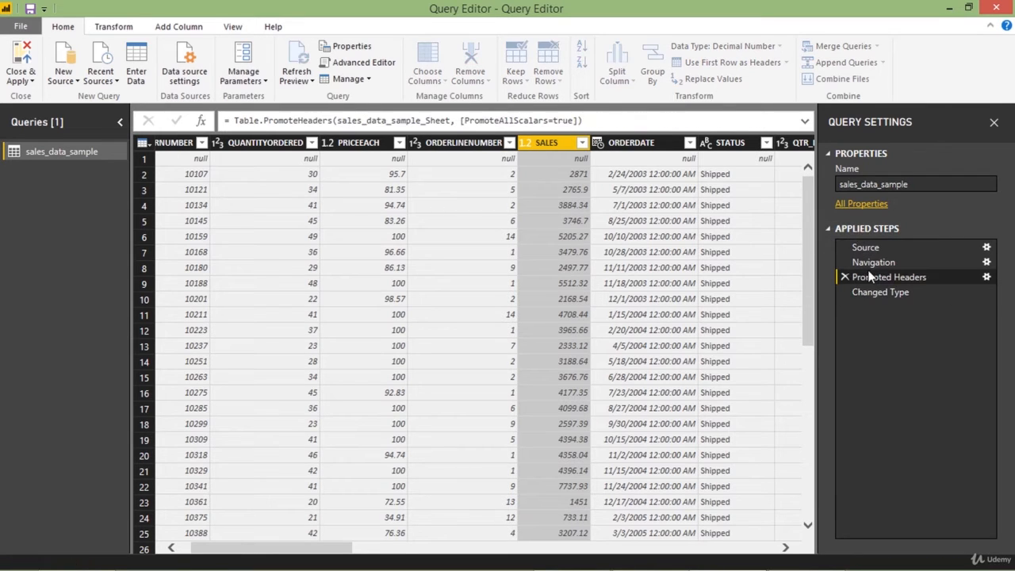
{"action": "left_click", "coordinate": [867, 262]}
{"action": "left_click", "coordinate": [866, 246]}
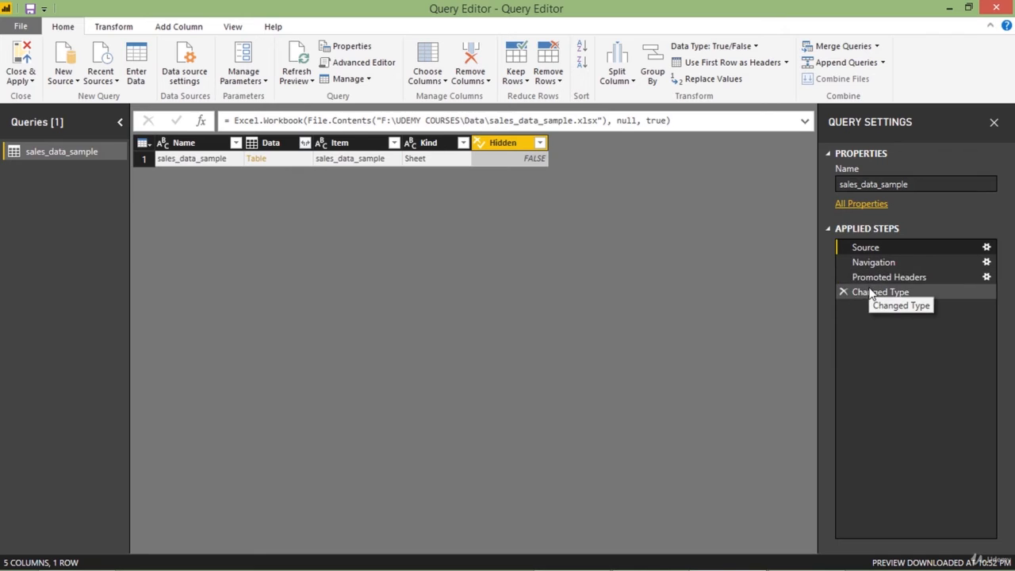
{"action": "left_click", "coordinate": [872, 292]}
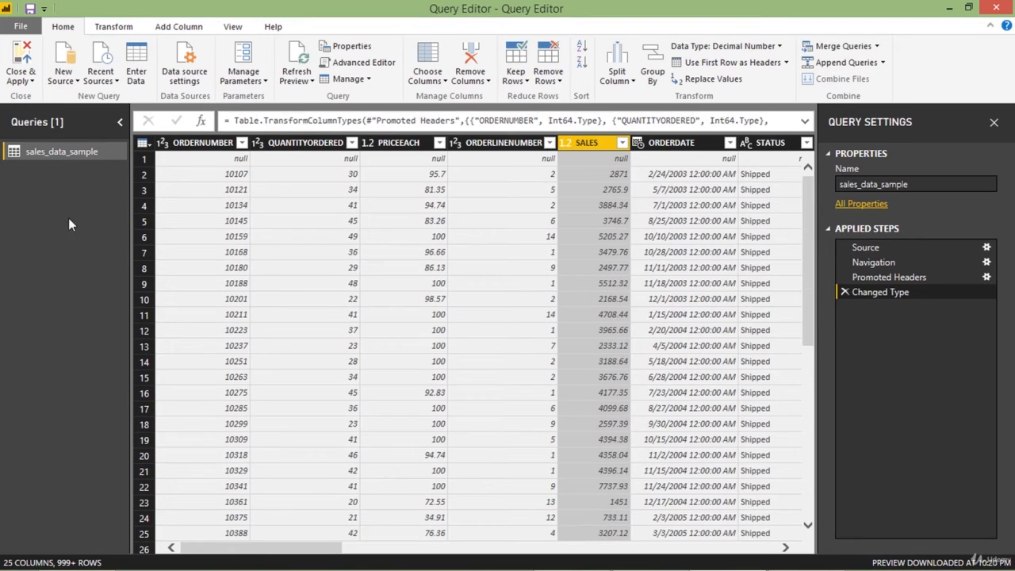
Rename the sales_data_sample query as Sales Data.
{"action": "left_click", "coordinate": [925, 179]}
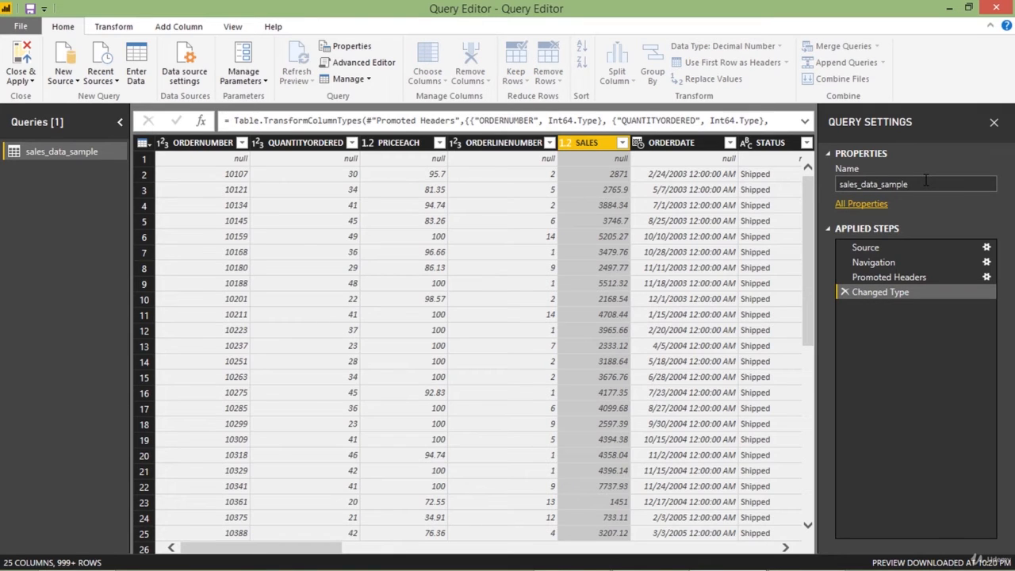
{"action": "double_click", "coordinate": [925, 180]}
{"action": "type", "text": "Sales Data"}
{"action": "key", "text": "Return"}
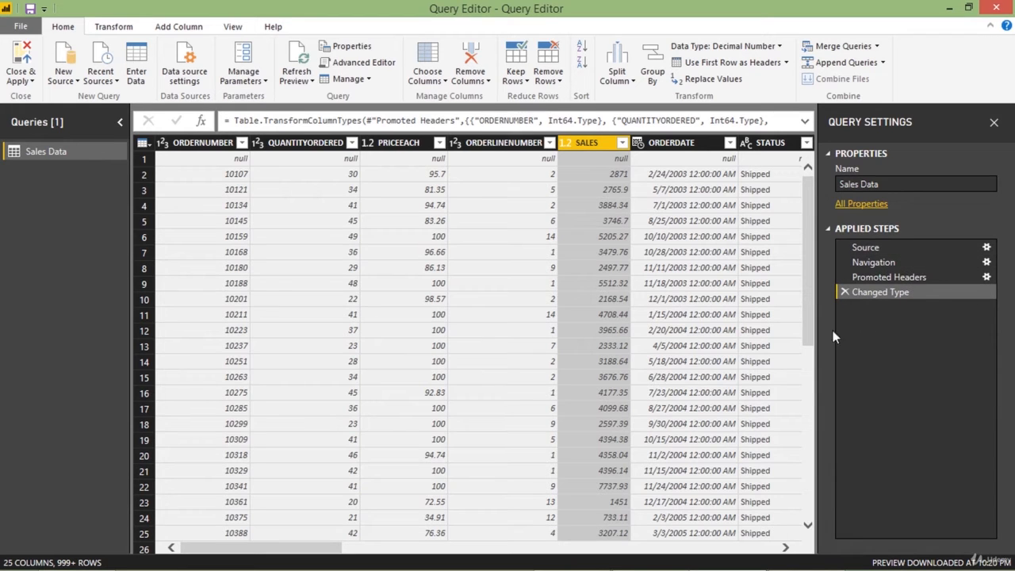
Examine the Sales Data query's M code in the Advanced Editor, including the Source line, and close the editor without editing the code.
{"action": "left_click", "coordinate": [365, 63]}
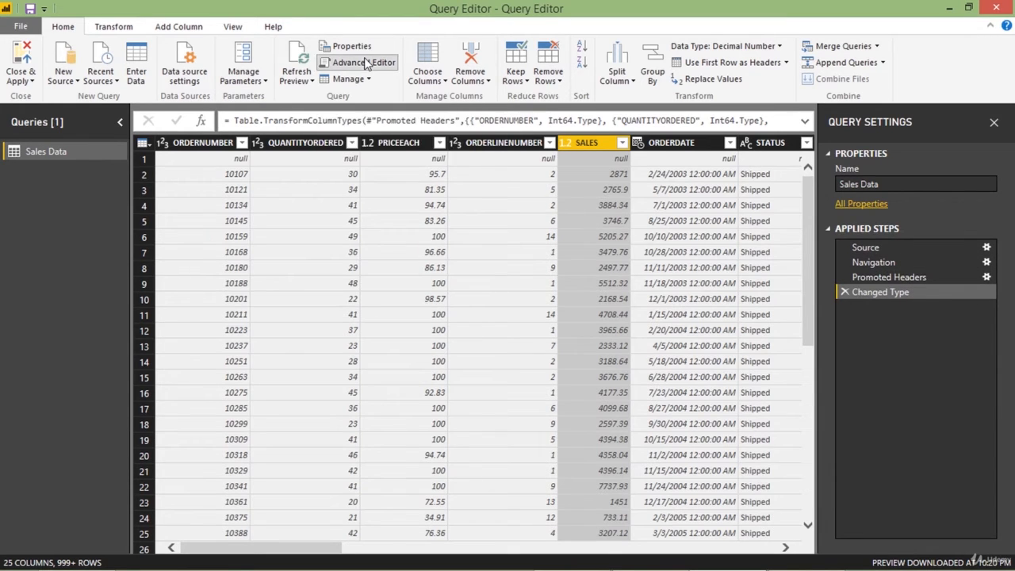
{"action": "left_click", "coordinate": [967, 8]}
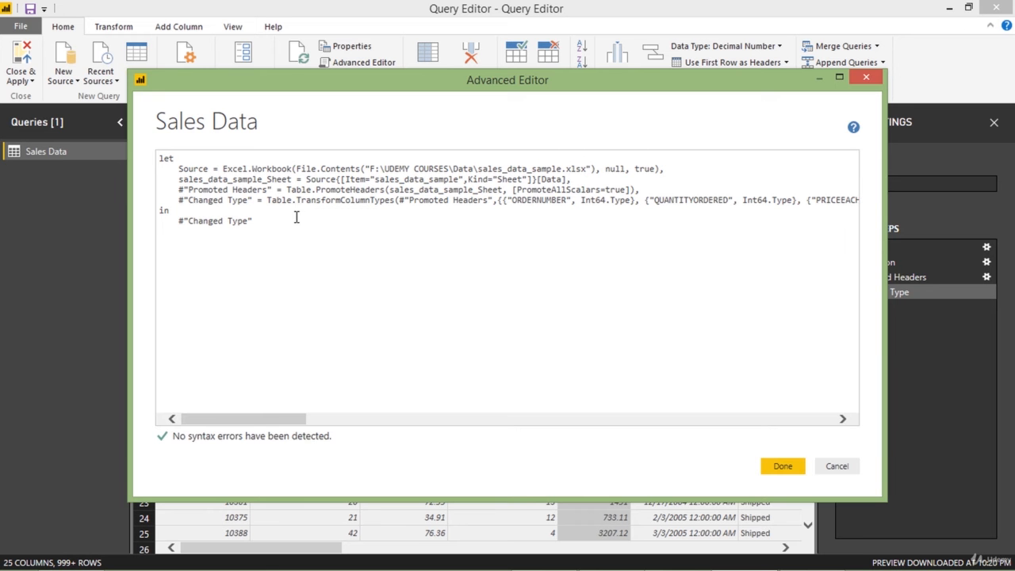
{"action": "left_click_drag", "start_coordinate": [317, 229], "coordinate": [159, 158]}
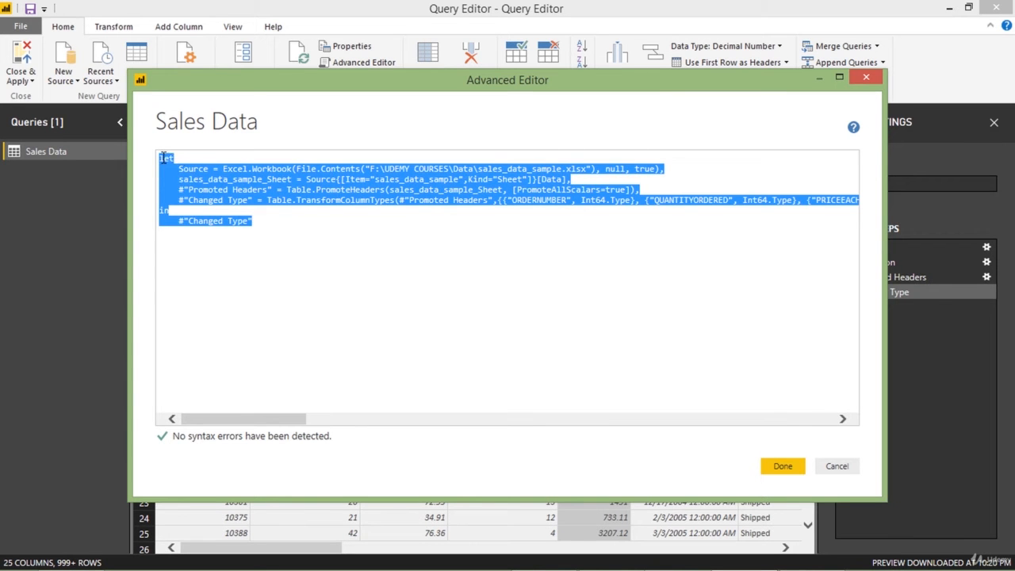
{"action": "left_click", "coordinate": [266, 198]}
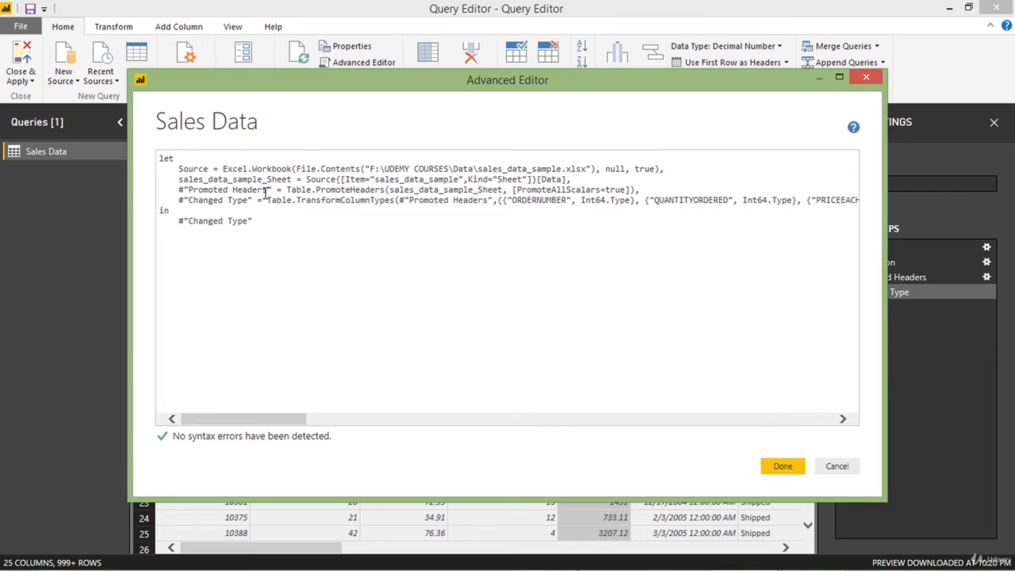
{"action": "left_click_drag", "start_coordinate": [179, 168], "coordinate": [665, 170]}
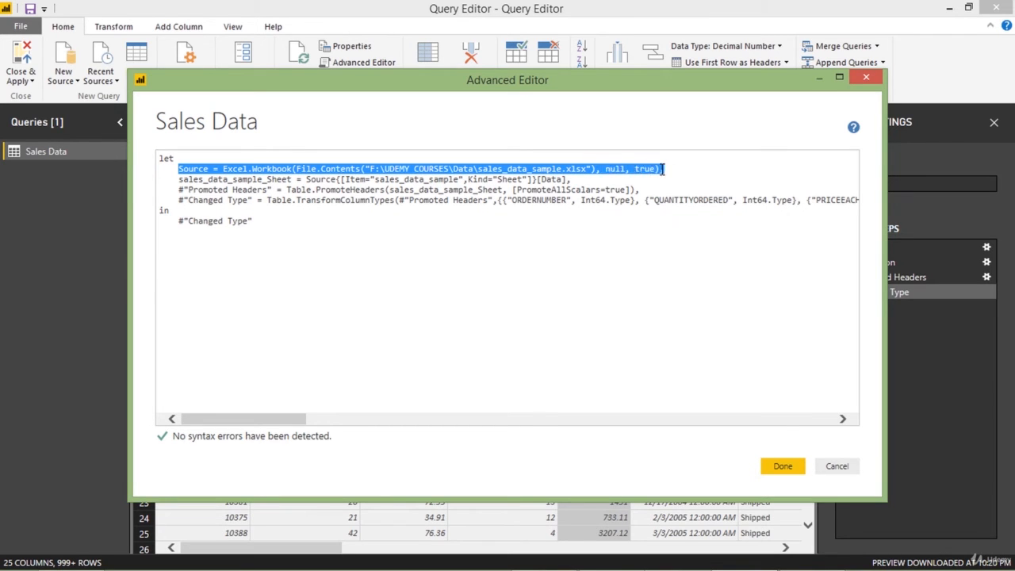
{"action": "left_click", "coordinate": [203, 201]}
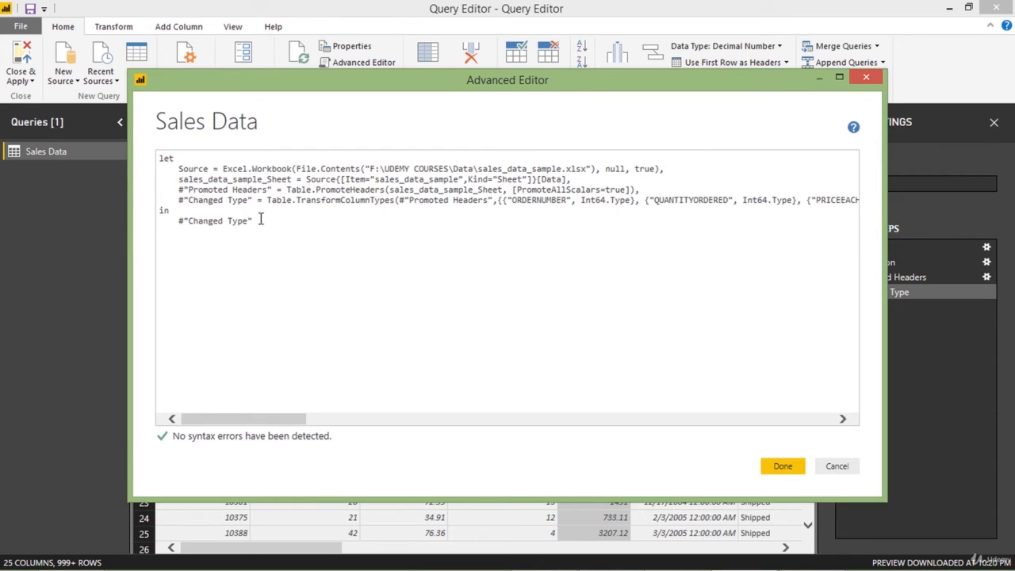
{"action": "left_click_drag", "start_coordinate": [261, 220], "coordinate": [155, 167]}
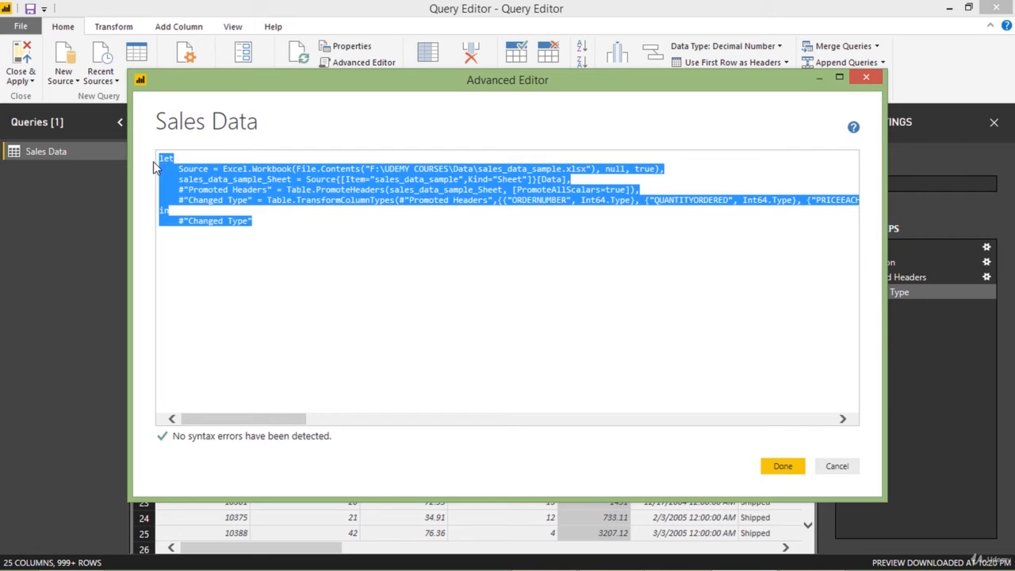
{"action": "left_click", "coordinate": [776, 467]}
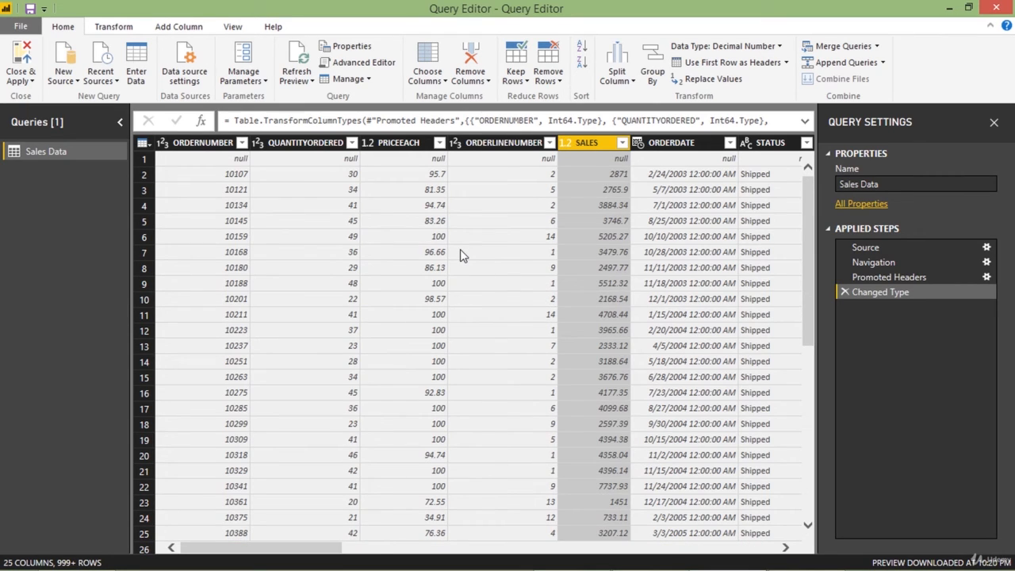
Refresh the preview of the Sales Data query twice and look through its columns as far as CITY.
{"action": "left_click", "coordinate": [302, 82]}
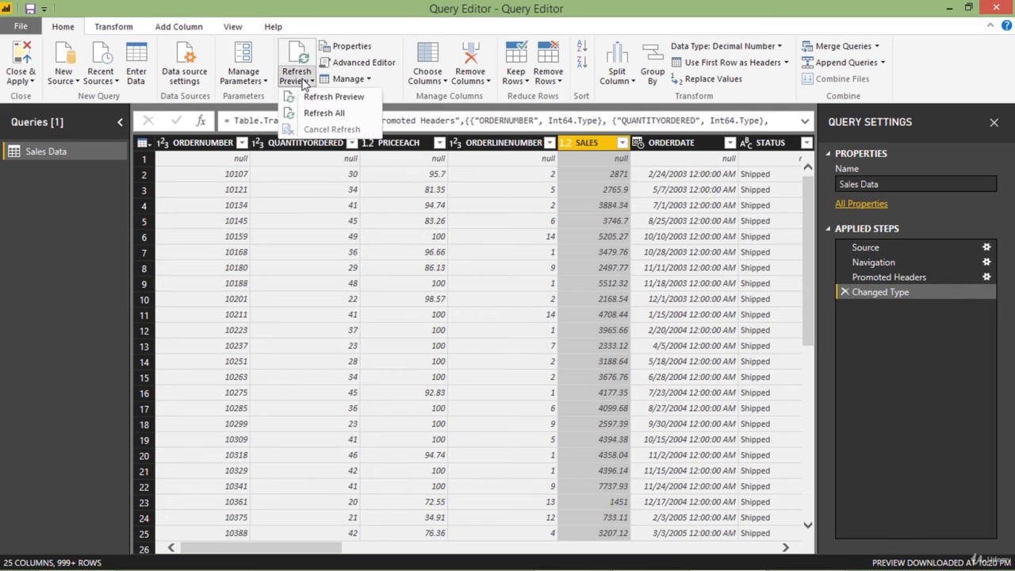
{"action": "left_click", "coordinate": [309, 97]}
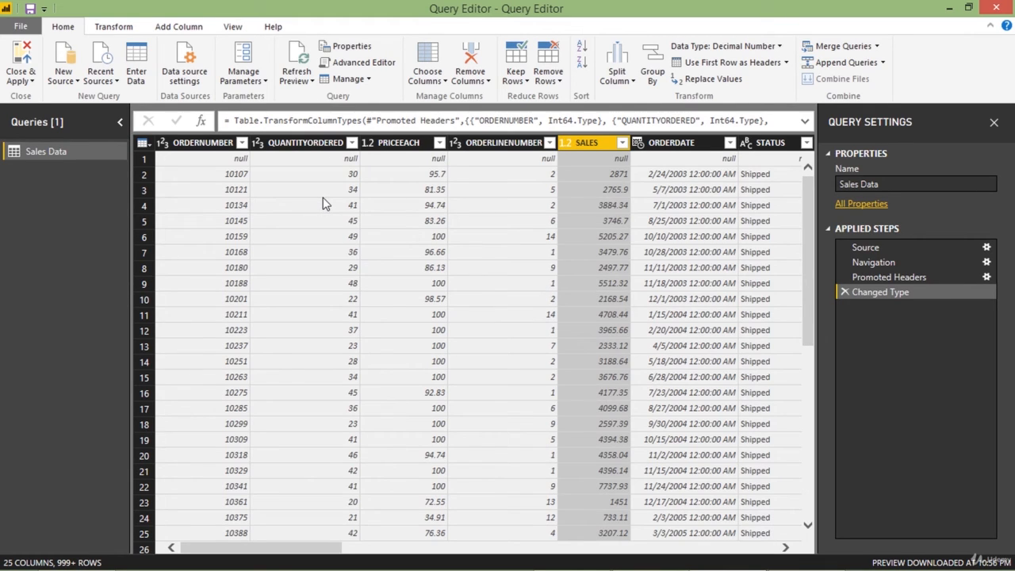
{"action": "left_click_drag", "start_coordinate": [310, 550], "coordinate": [407, 550]}
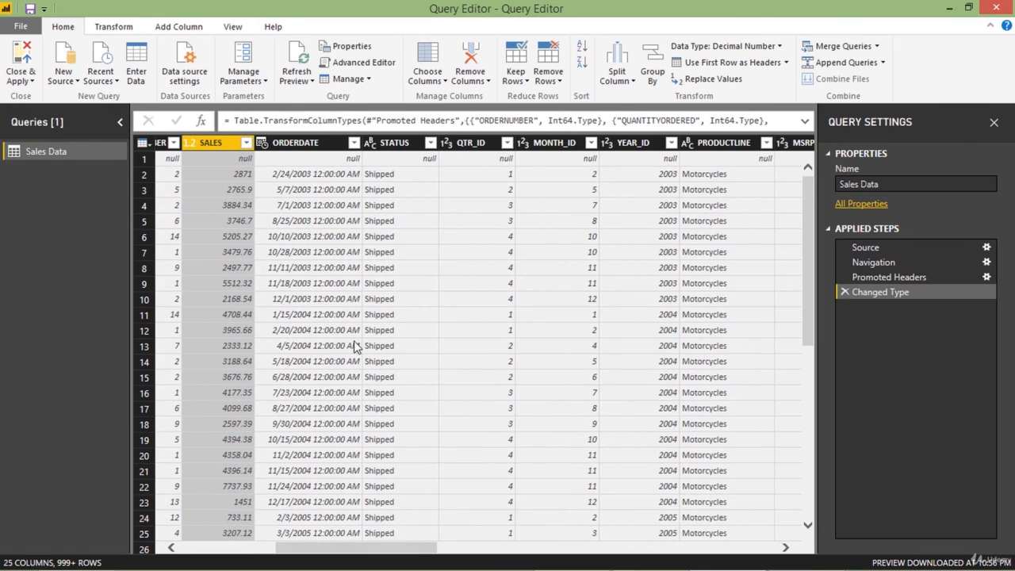
{"action": "left_click", "coordinate": [302, 78]}
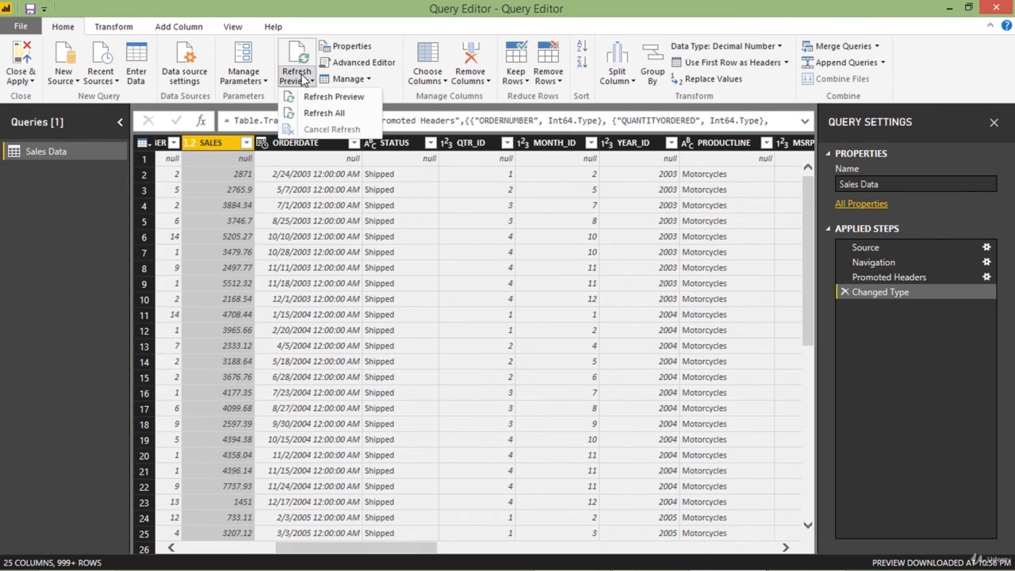
{"action": "left_click", "coordinate": [309, 96]}
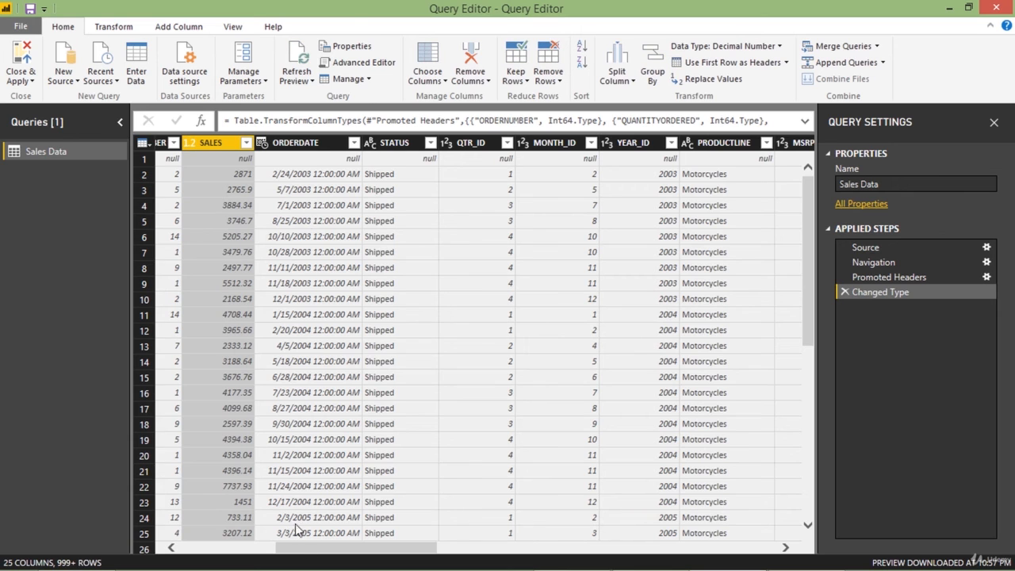
{"action": "left_click_drag", "start_coordinate": [321, 551], "coordinate": [456, 551]}
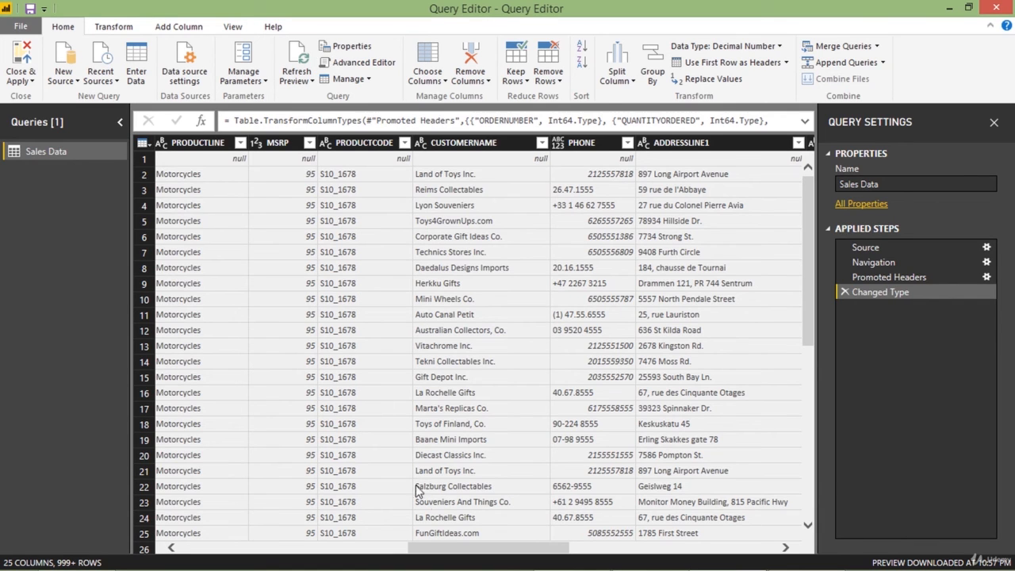
{"action": "left_click_drag", "start_coordinate": [456, 550], "coordinate": [509, 551]}
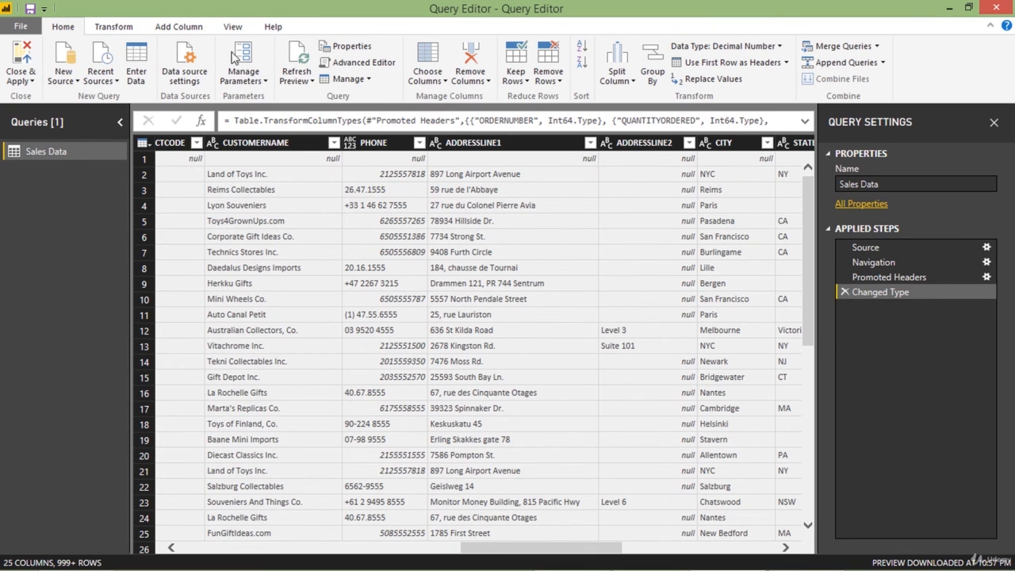
{"action": "left_click", "coordinate": [111, 28]}
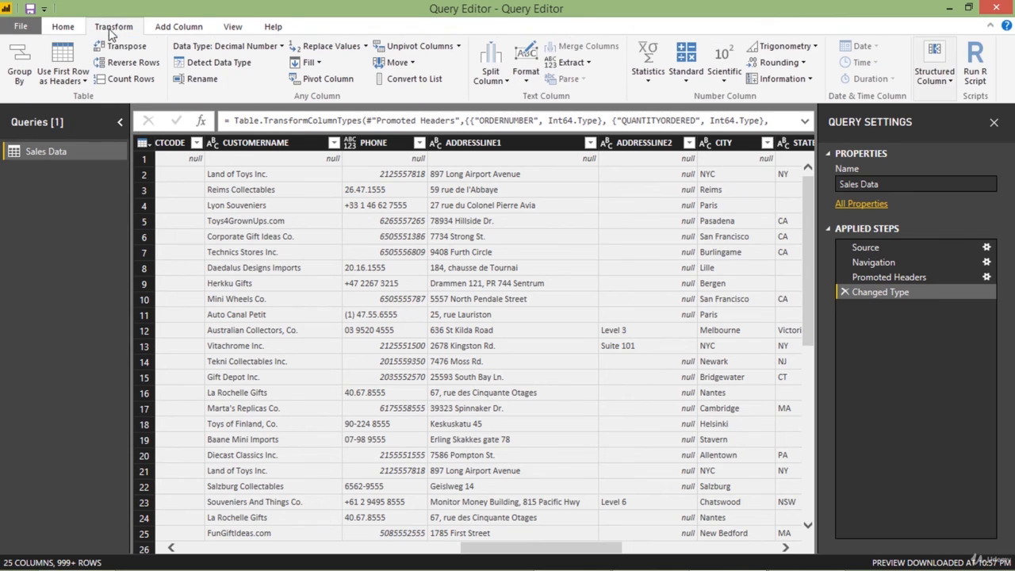
{"action": "left_click", "coordinate": [158, 31]}
{"action": "left_click", "coordinate": [230, 31]}
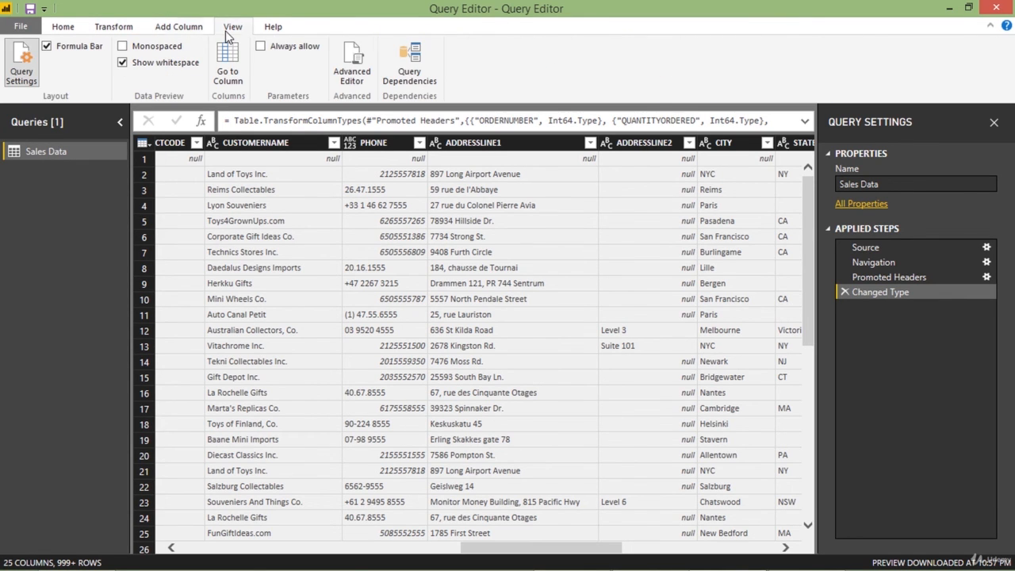
{"action": "left_click", "coordinate": [271, 28]}
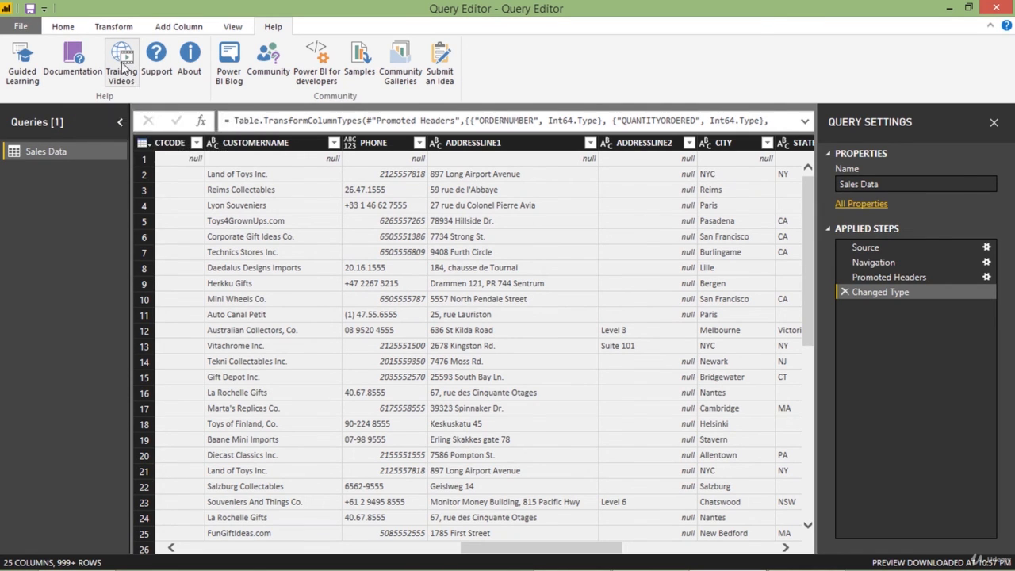
{"action": "left_click", "coordinate": [68, 28]}
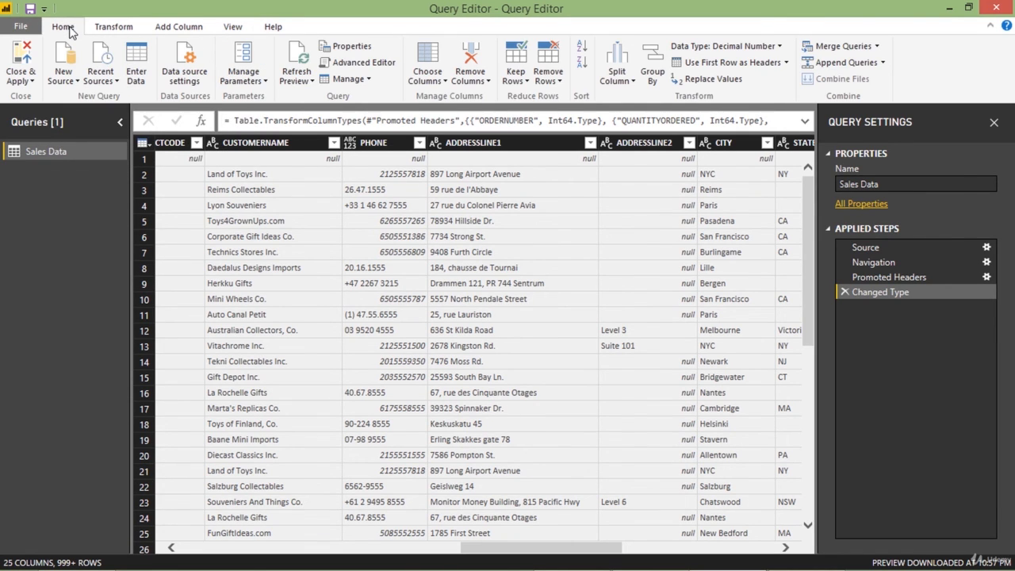